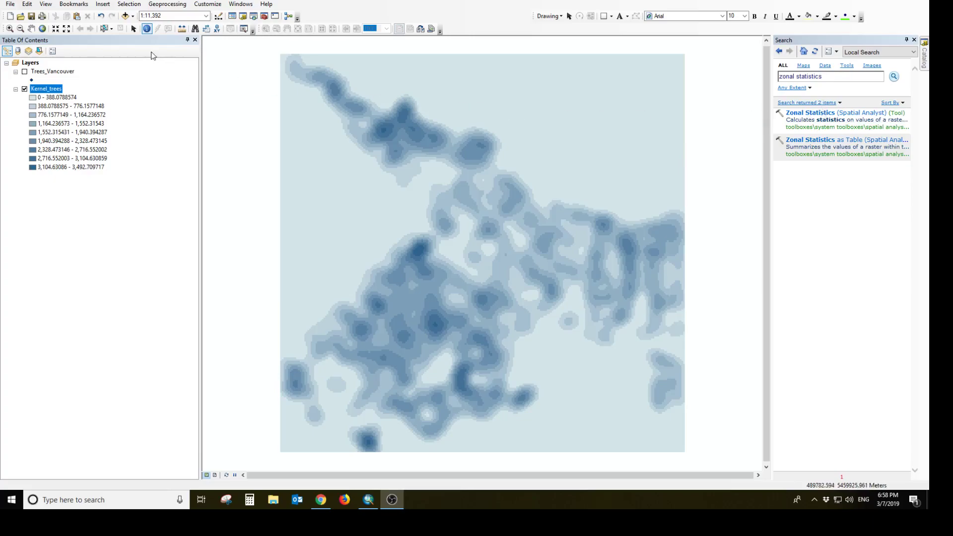
Step: Add the Selected_DA_Vancouver.shp layer from the Presentation Data folder and show its full extent on the map
{"action": "left_click", "coordinate": [126, 18]}
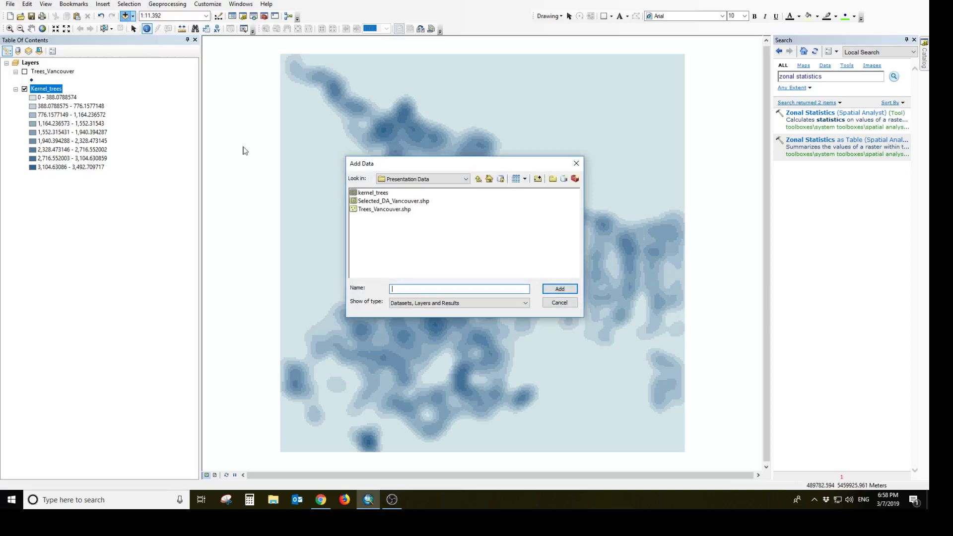
{"action": "left_click", "coordinate": [400, 204]}
{"action": "left_click", "coordinate": [553, 292]}
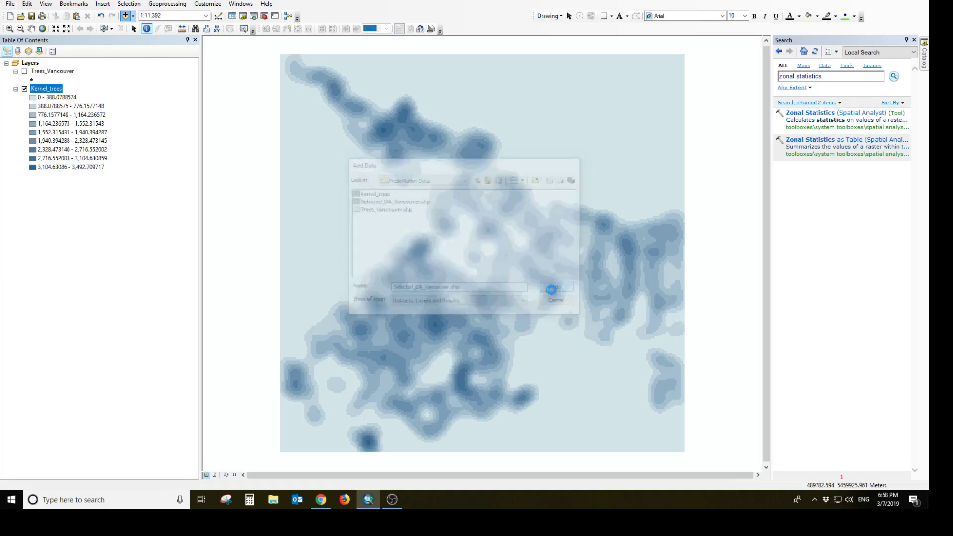
{"action": "left_click", "coordinate": [21, 29]}
{"action": "left_click_drag", "start_coordinate": [400, 167], "coordinate": [535, 294]}
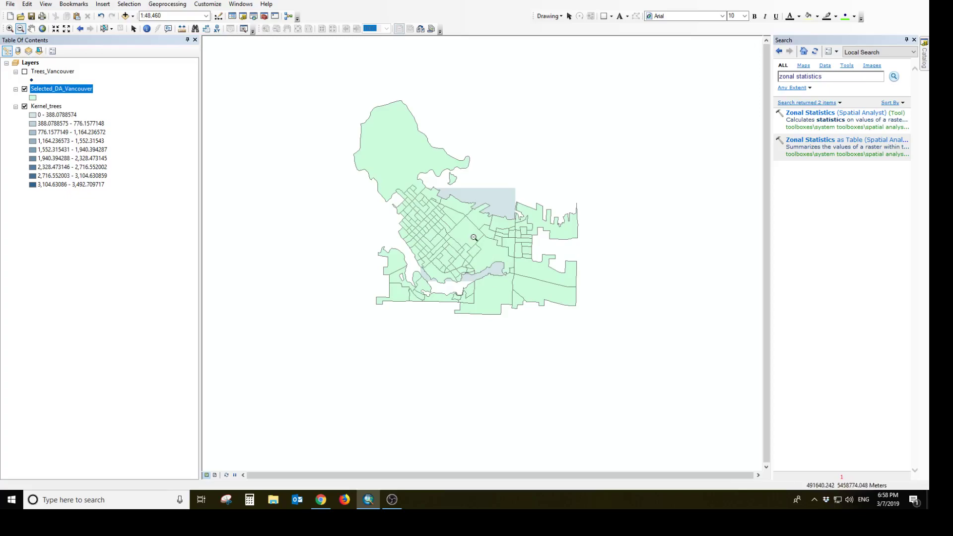
Step: Check the Trees_Vancouver points against the area polygons, leaving both Trees_Vancouver and Selected_DA_Vancouver hidden so only Kernel_trees is displayed
{"action": "left_click", "coordinate": [24, 71]}
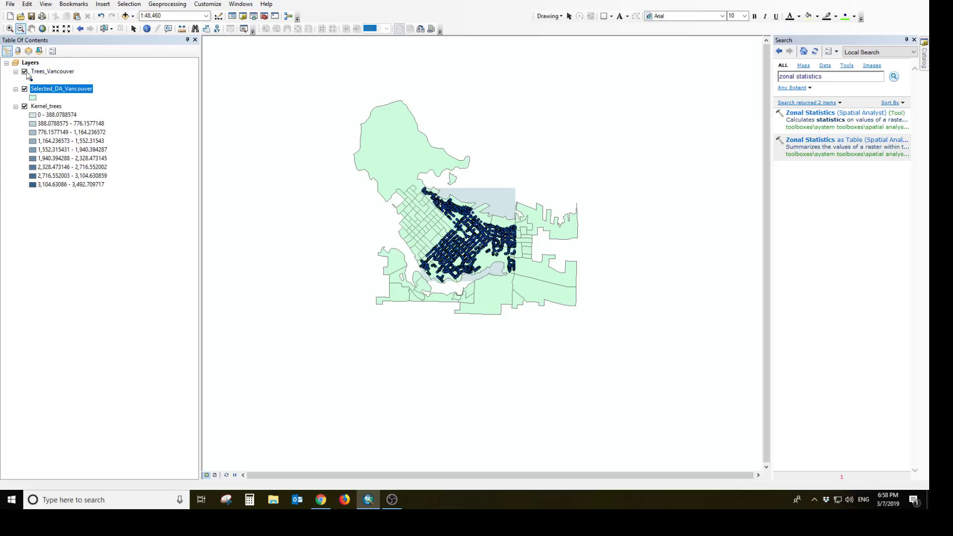
{"action": "left_click", "coordinate": [24, 72]}
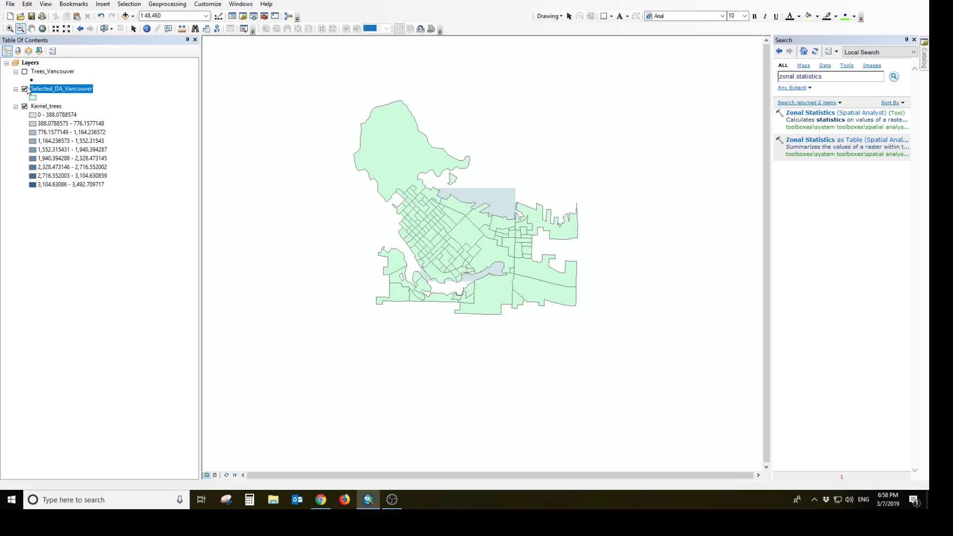
{"action": "left_click", "coordinate": [24, 89]}
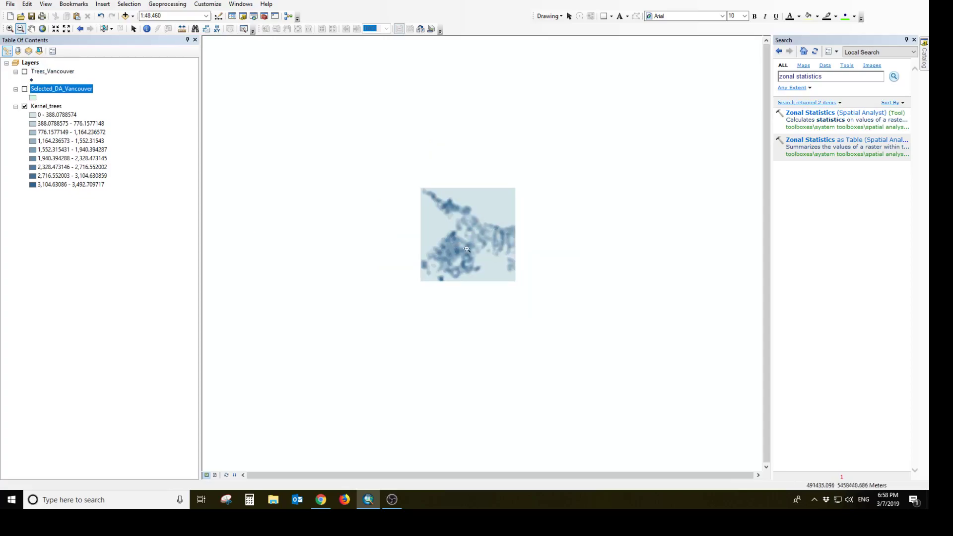
Step: Start the Zonal Statistics tool with Selected_DA_Vancouver as the feature zone data and DAuid as the zone field
{"action": "left_click", "coordinate": [803, 115]}
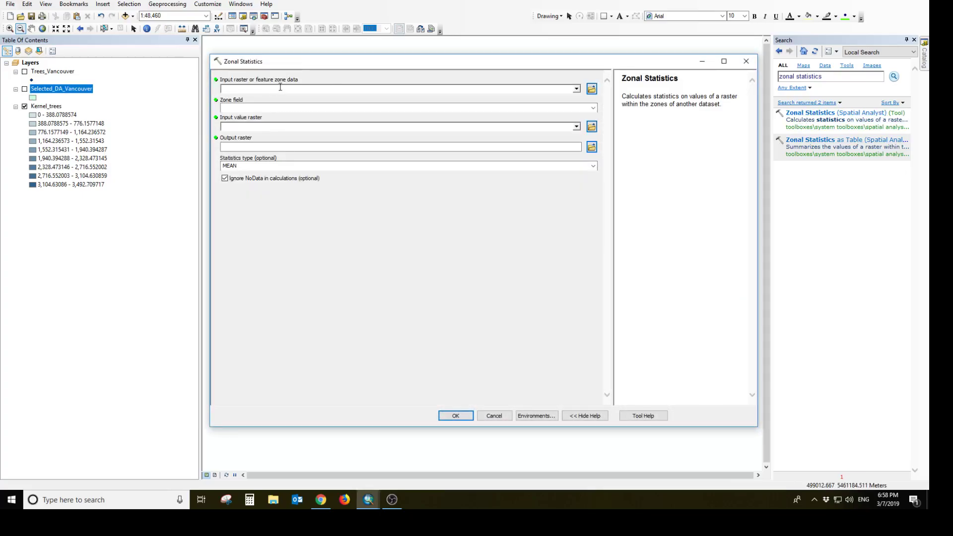
{"action": "left_click", "coordinate": [261, 90]}
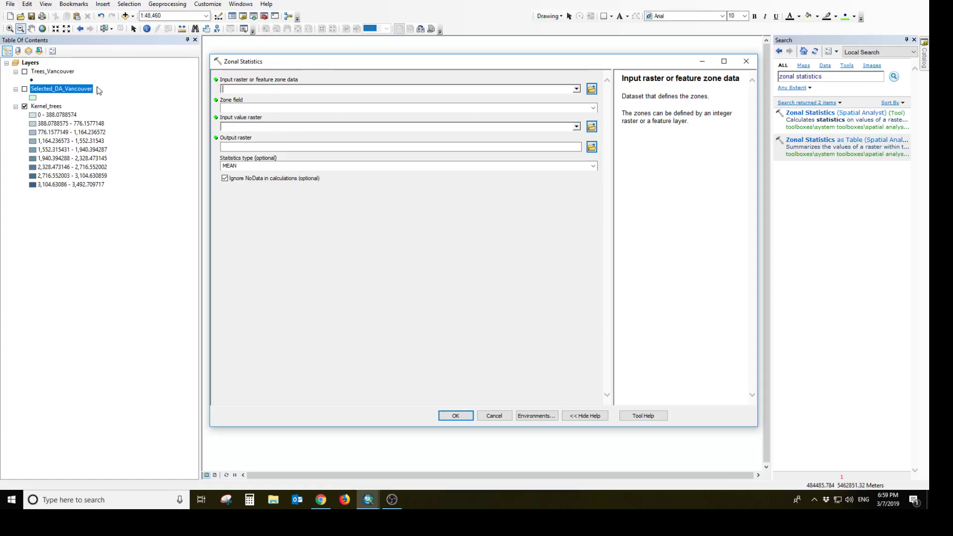
{"action": "left_click", "coordinate": [58, 89]}
{"action": "left_click_drag", "start_coordinate": [58, 89], "coordinate": [296, 89]}
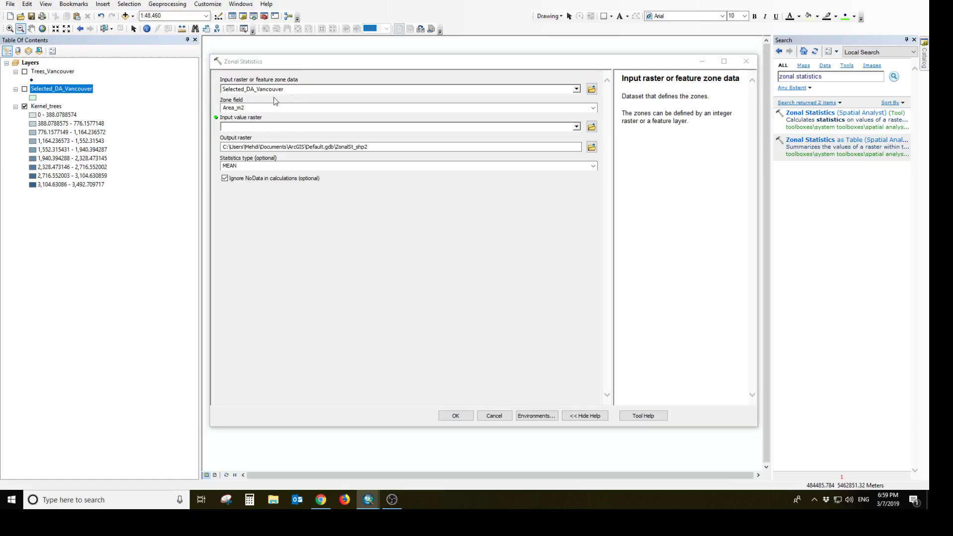
{"action": "left_click", "coordinate": [593, 108]}
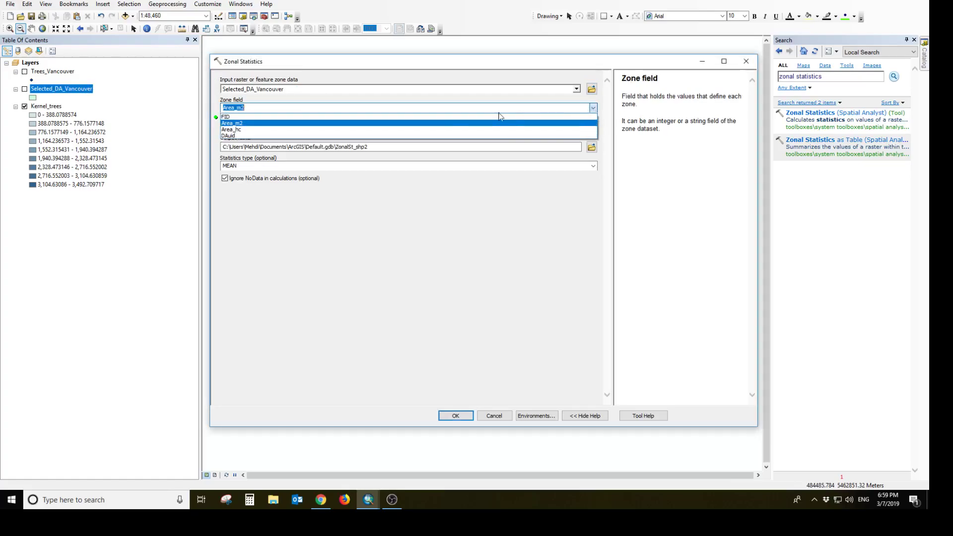
{"action": "left_click", "coordinate": [249, 136]}
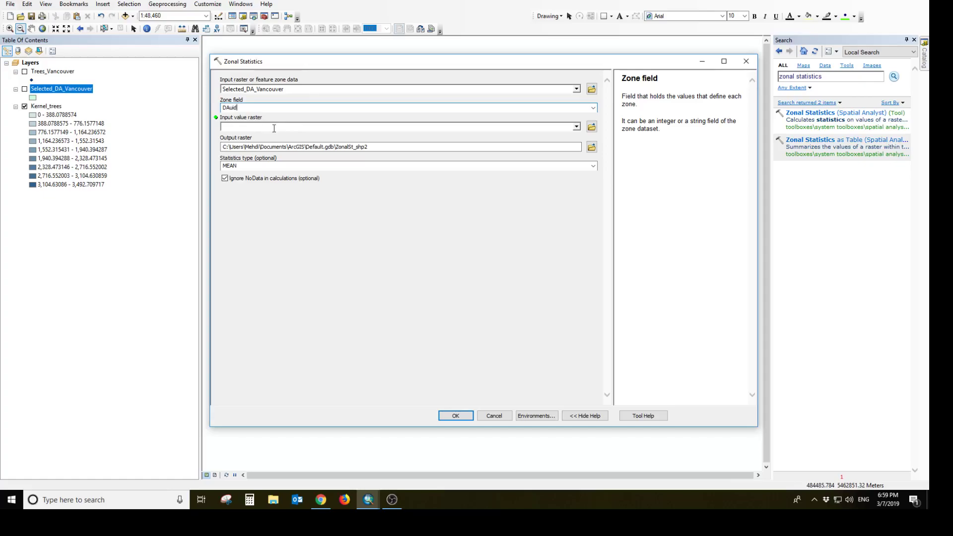
Step: Set Kernel_trees as the input value raster and name the output raster zonal_mean in the Presentation Data folder
{"action": "left_click", "coordinate": [274, 128]}
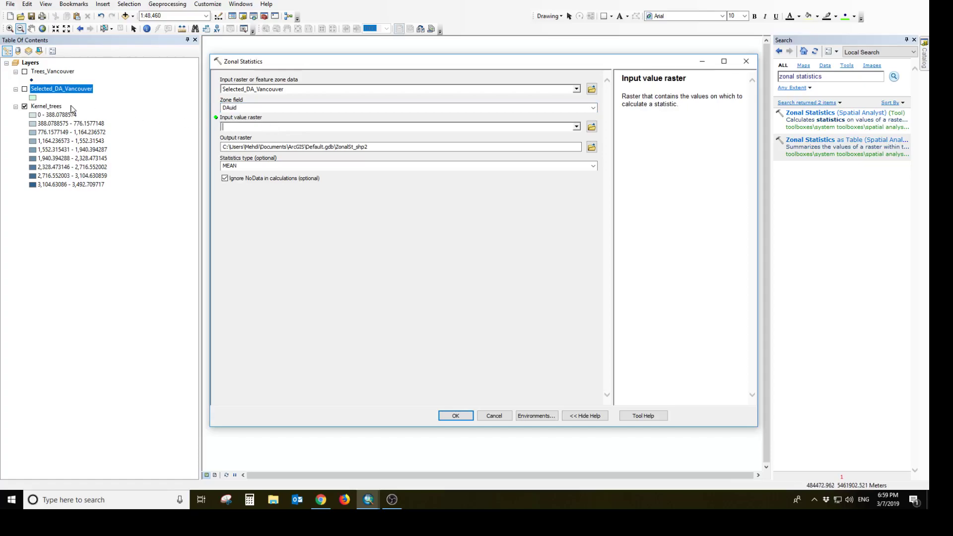
{"action": "left_click_drag", "start_coordinate": [58, 107], "coordinate": [302, 128]}
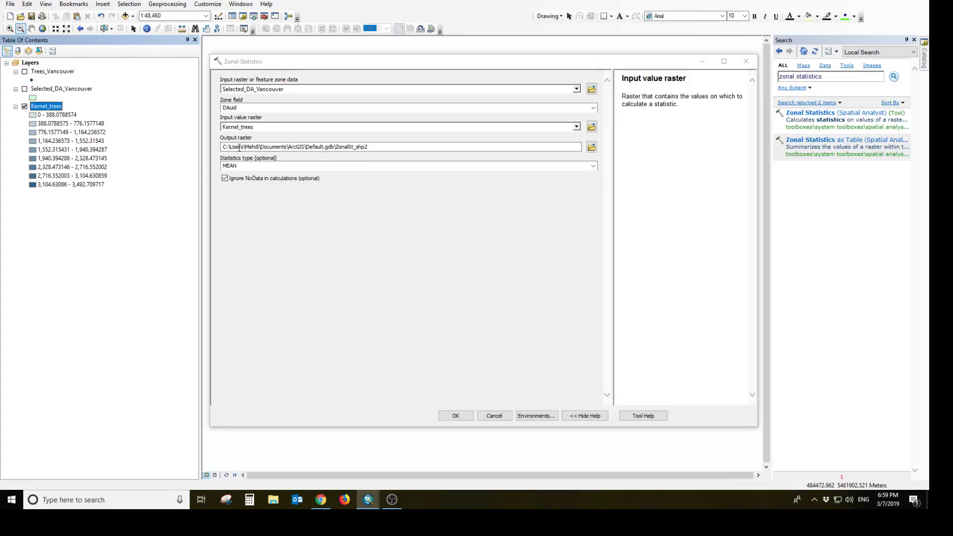
{"action": "left_click", "coordinate": [592, 148]}
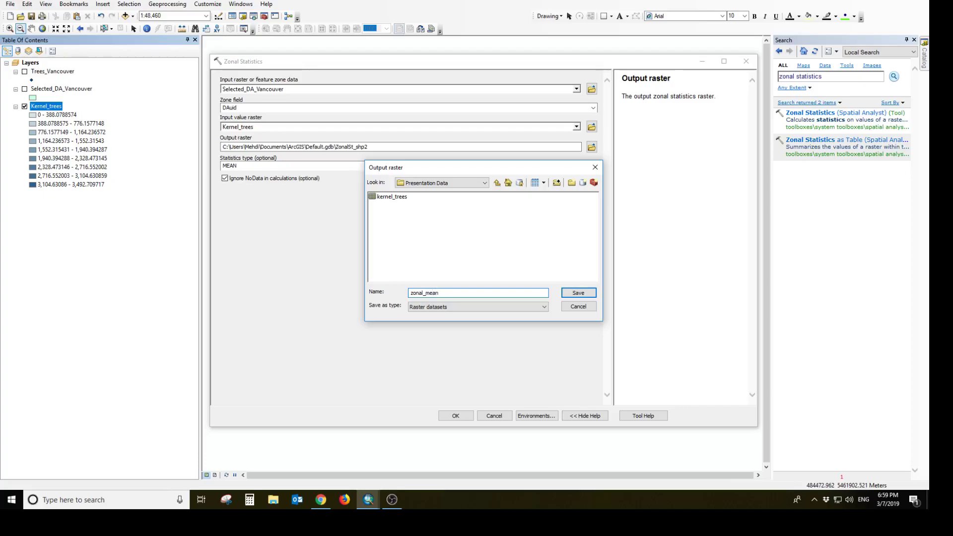
{"action": "left_click", "coordinate": [569, 295]}
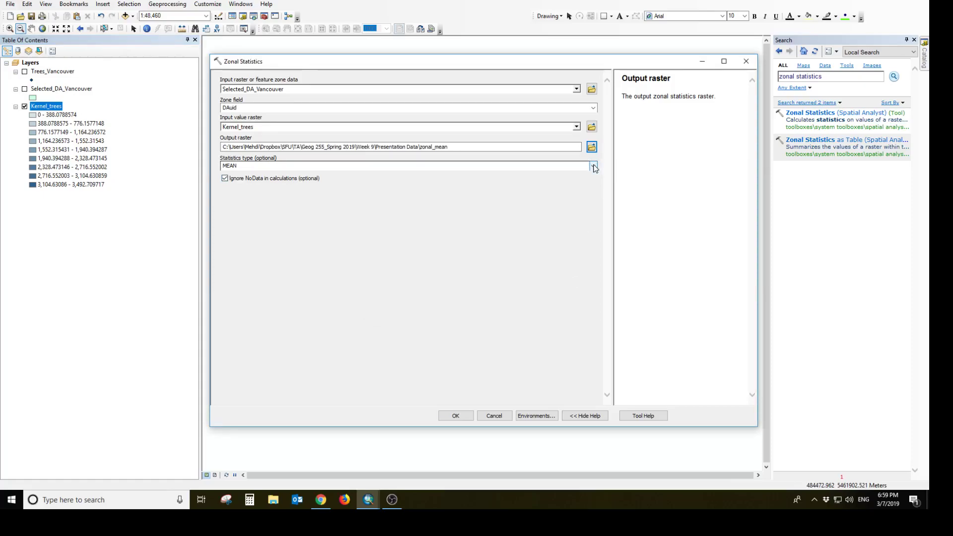
Step: Keep MEAN as the statistics type and run the Zonal Statistics tool
{"action": "left_click", "coordinate": [594, 165]}
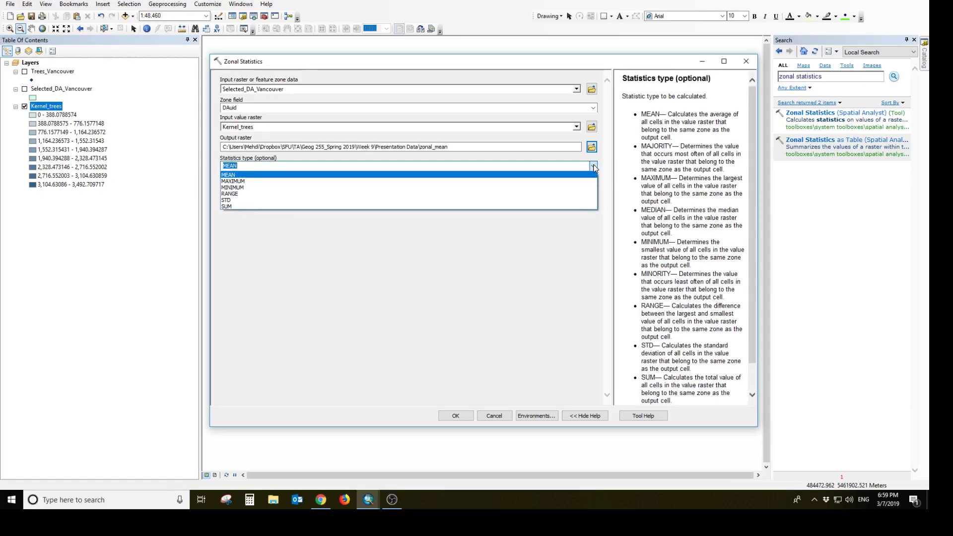
{"action": "left_click", "coordinate": [594, 168]}
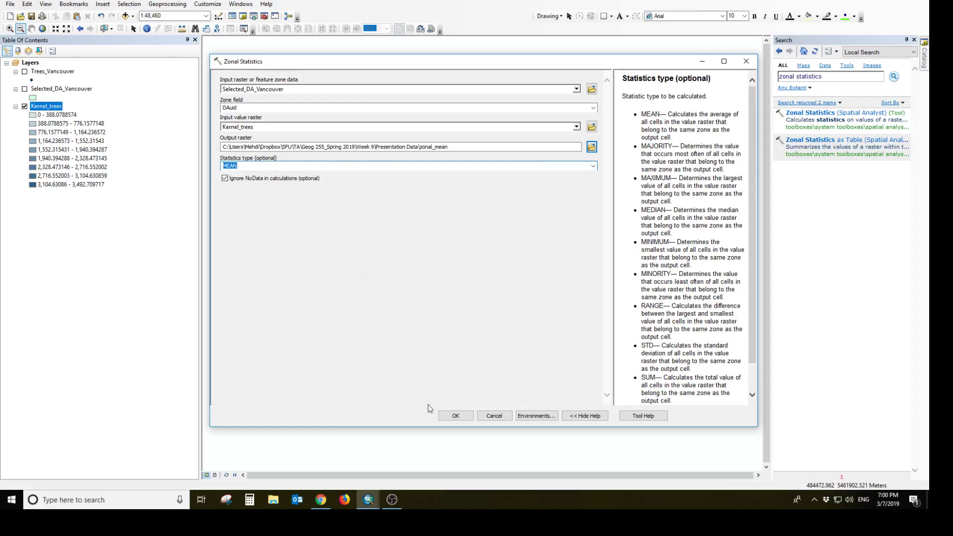
{"action": "left_click", "coordinate": [456, 417]}
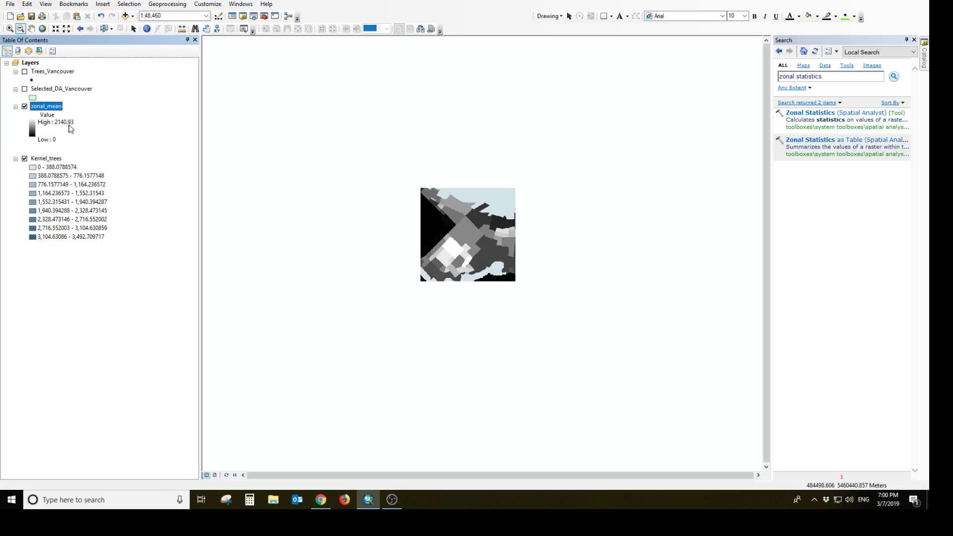
Step: Show the Selected_DA_Vancouver layer and symbolize it with no fill and a yellow outline of width 1
{"action": "left_click", "coordinate": [25, 89]}
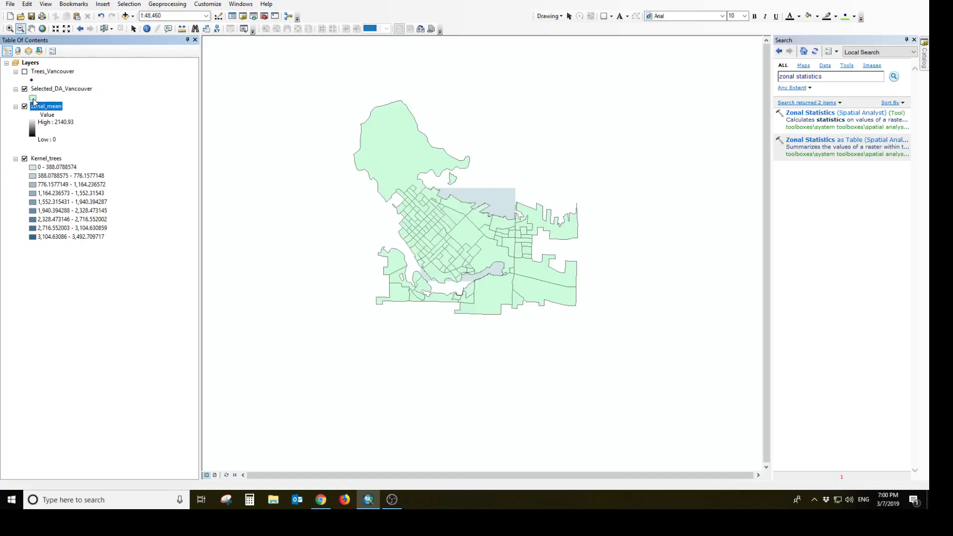
{"action": "left_click", "coordinate": [33, 99]}
{"action": "left_click", "coordinate": [513, 242]}
{"action": "left_click", "coordinate": [523, 256]}
{"action": "left_click", "coordinate": [514, 275]}
{"action": "left_click", "coordinate": [538, 318]}
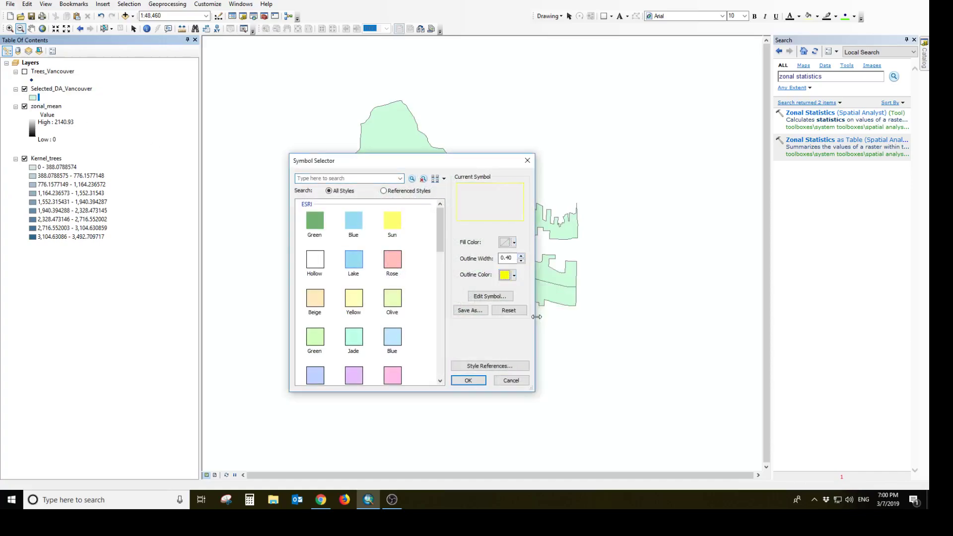
{"action": "left_click", "coordinate": [521, 256]}
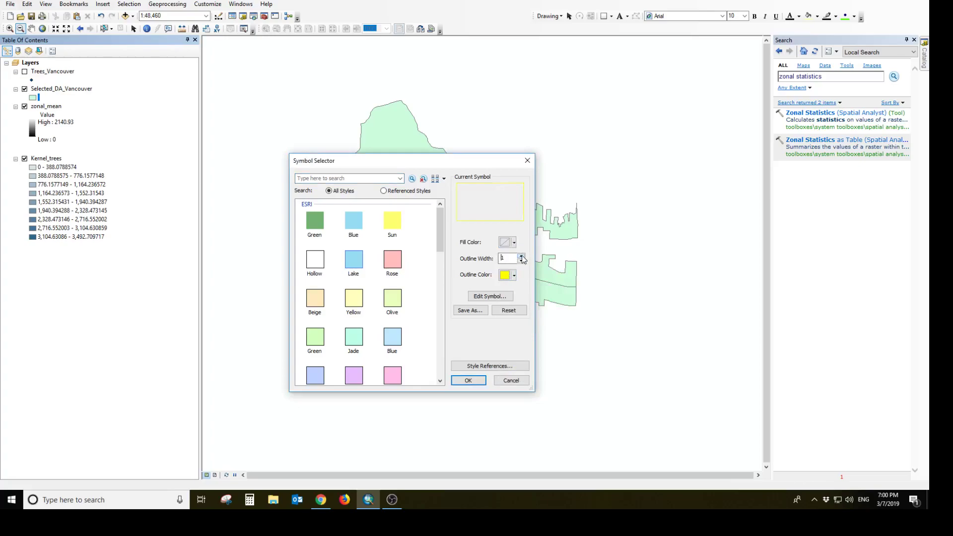
{"action": "left_click", "coordinate": [468, 380]}
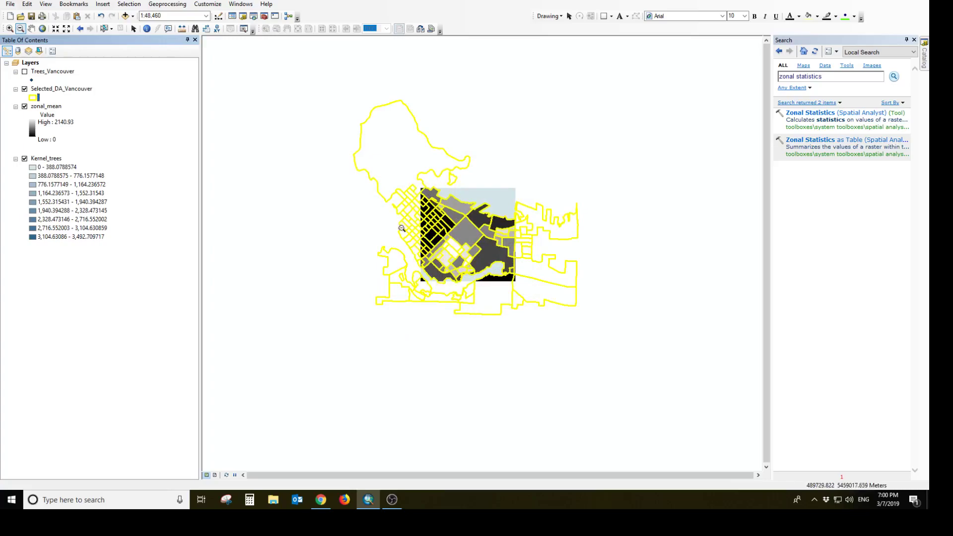
Step: Display the Trees_Vancouver points and examine their distribution across the zonal_mean areas, from the black zones to the white ones
{"action": "left_click", "coordinate": [24, 71]}
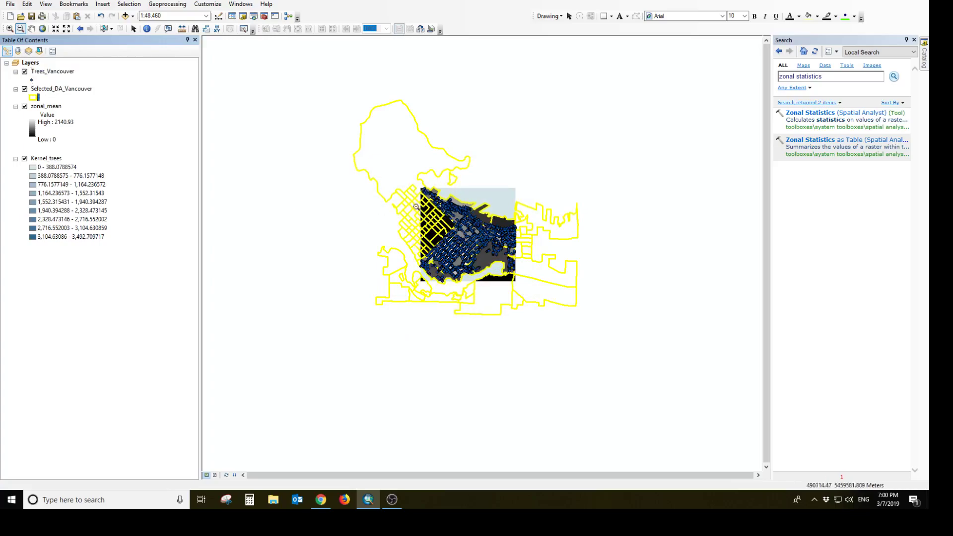
{"action": "left_click", "coordinate": [10, 28]}
{"action": "left_click_drag", "start_coordinate": [419, 205], "coordinate": [480, 257]}
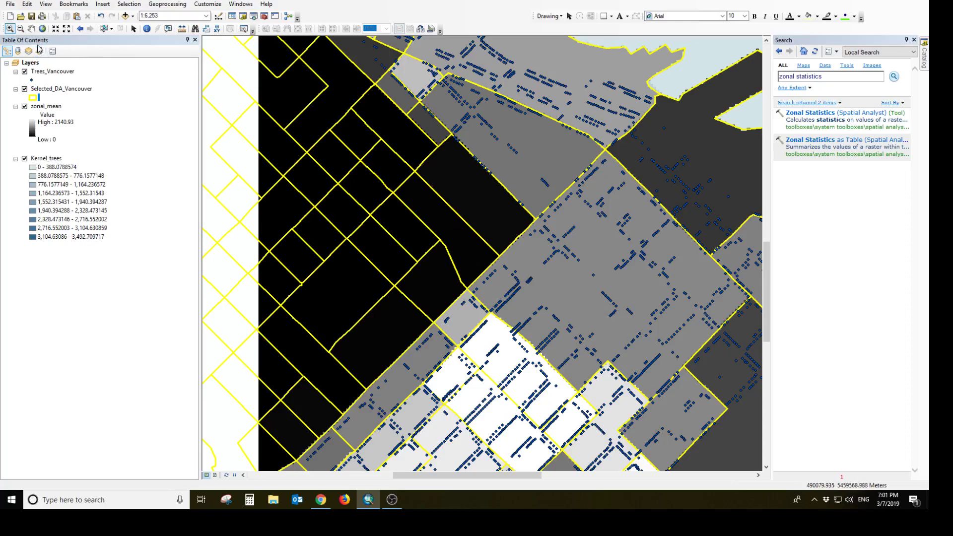
{"action": "left_click", "coordinate": [20, 28]}
{"action": "left_click_drag", "start_coordinate": [501, 233], "coordinate": [655, 407]}
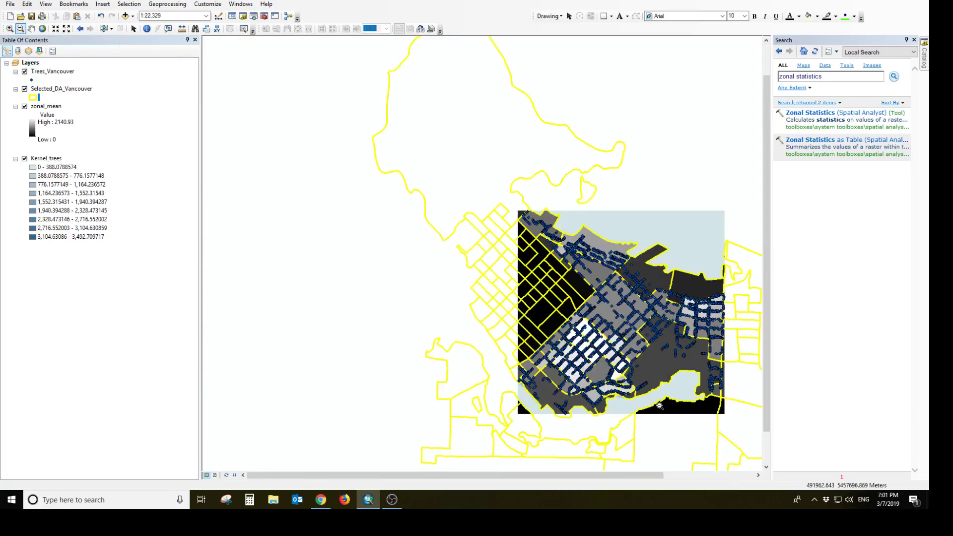
{"action": "left_click", "coordinate": [31, 28]}
{"action": "left_click_drag", "start_coordinate": [523, 213], "coordinate": [388, 149]}
{"action": "left_click", "coordinate": [11, 29]}
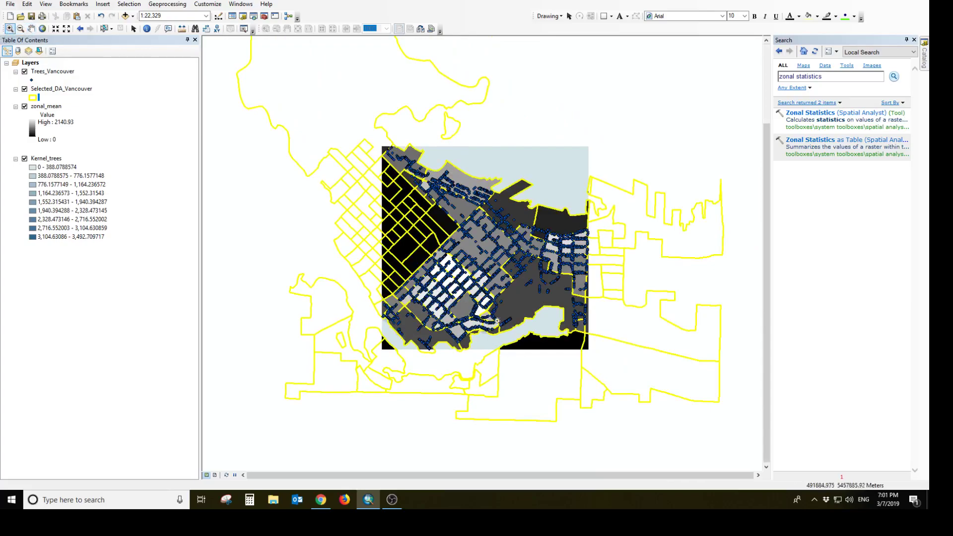
{"action": "left_click_drag", "start_coordinate": [404, 223], "coordinate": [522, 346]}
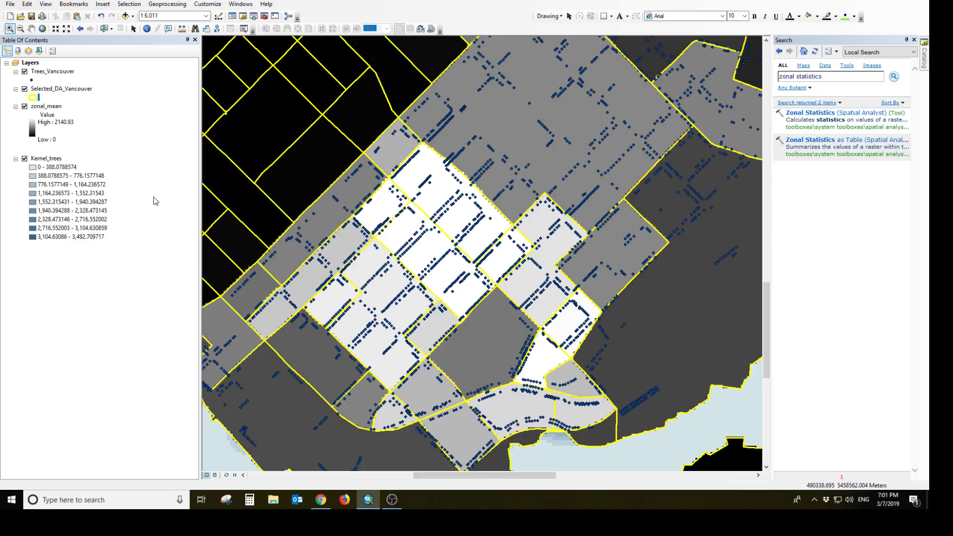
Step: Apply a light-to-dark green color ramp to the zonal_mean raster and hide the Trees_Vancouver points
{"action": "left_click", "coordinate": [33, 129]}
{"action": "left_click", "coordinate": [77, 158]}
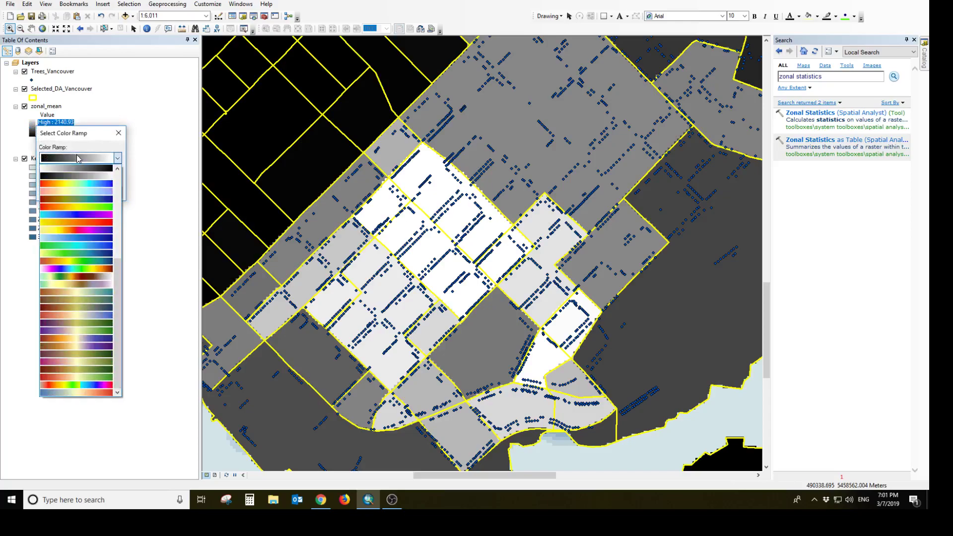
{"action": "scroll", "coordinate": [96, 232], "scroll_direction": "up", "scroll_amount": 7}
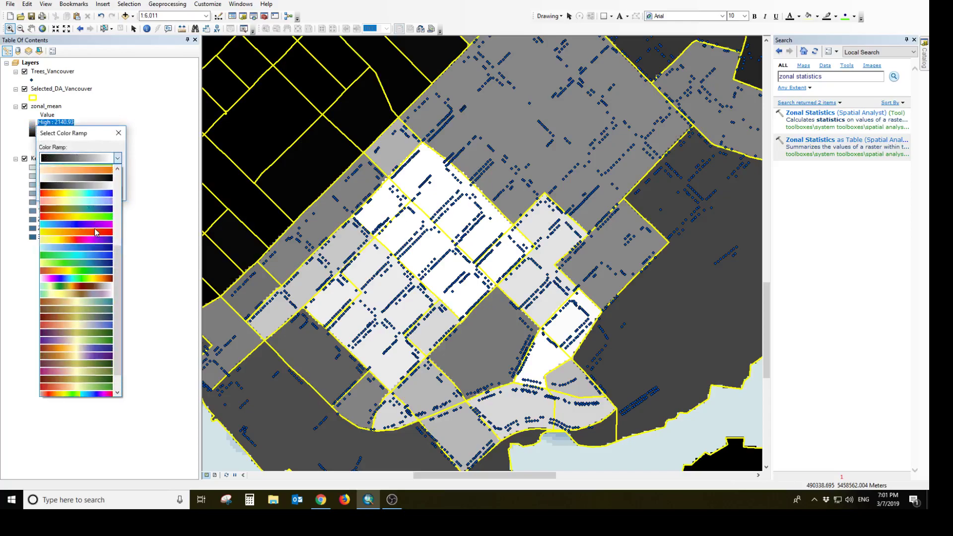
{"action": "scroll", "coordinate": [97, 231], "scroll_direction": "down", "scroll_amount": 3}
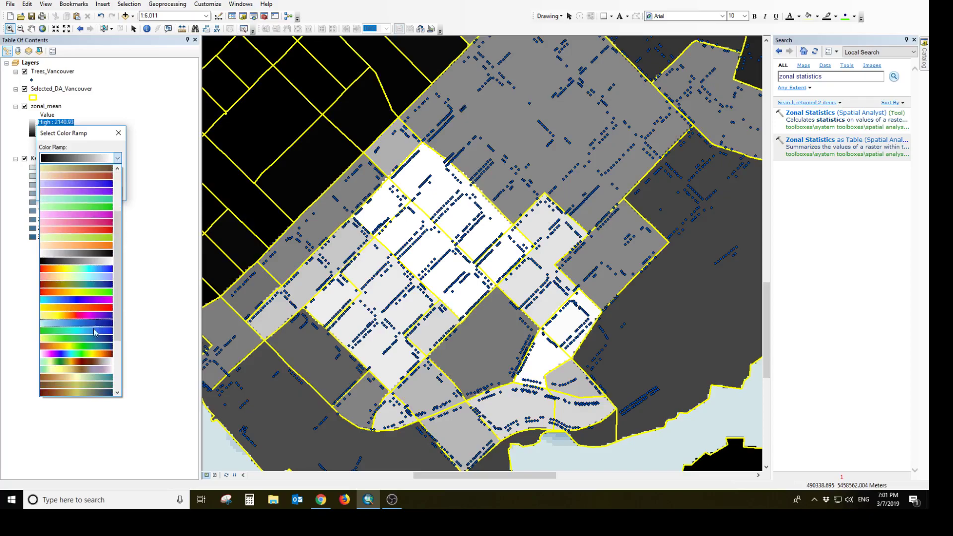
{"action": "scroll", "coordinate": [95, 303], "scroll_direction": "down", "scroll_amount": 2}
{"action": "scroll", "coordinate": [95, 308], "scroll_direction": "up", "scroll_amount": 4}
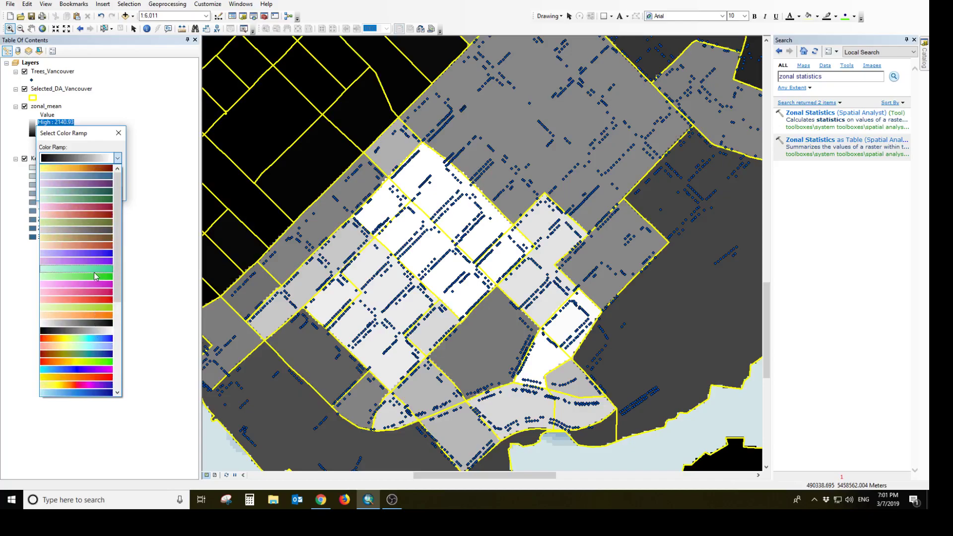
{"action": "left_click", "coordinate": [91, 200]}
{"action": "left_click", "coordinate": [65, 192]}
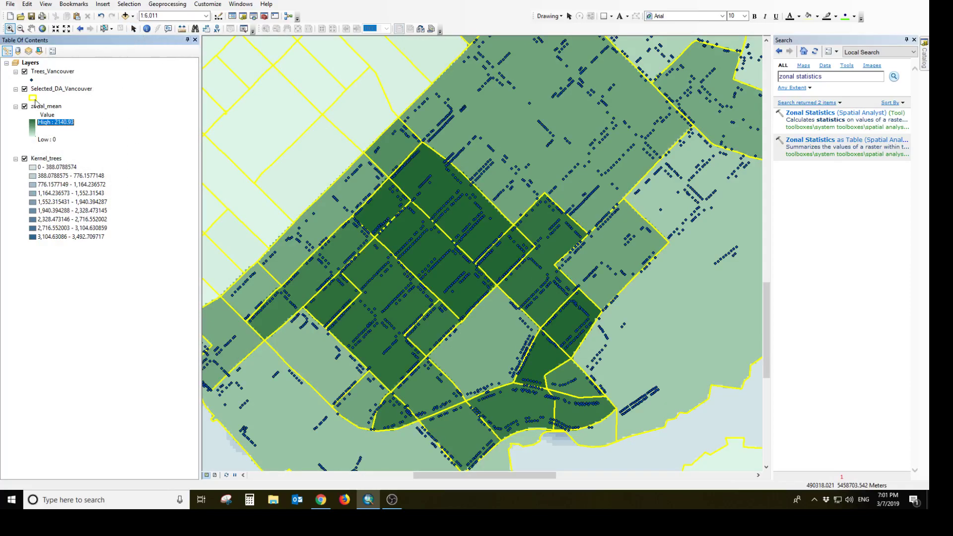
{"action": "left_click", "coordinate": [25, 72]}
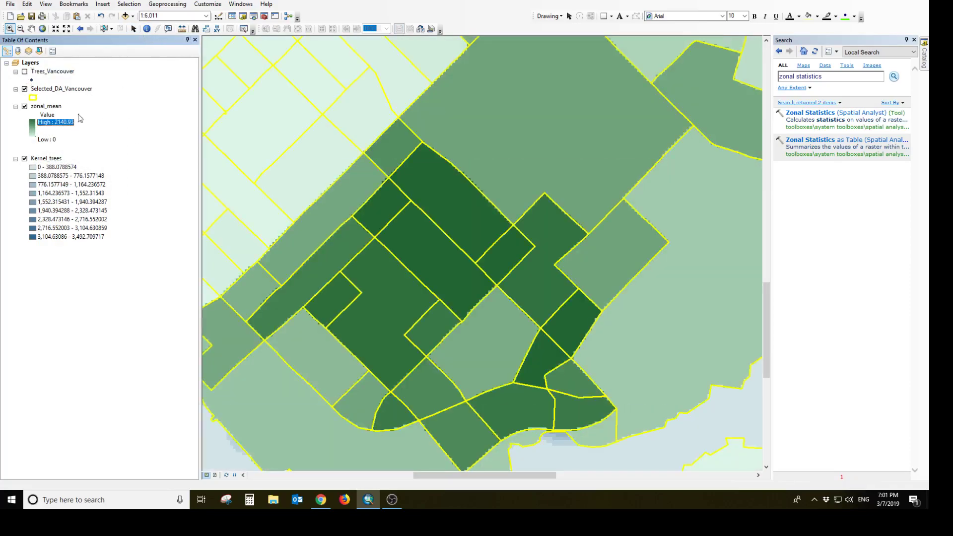